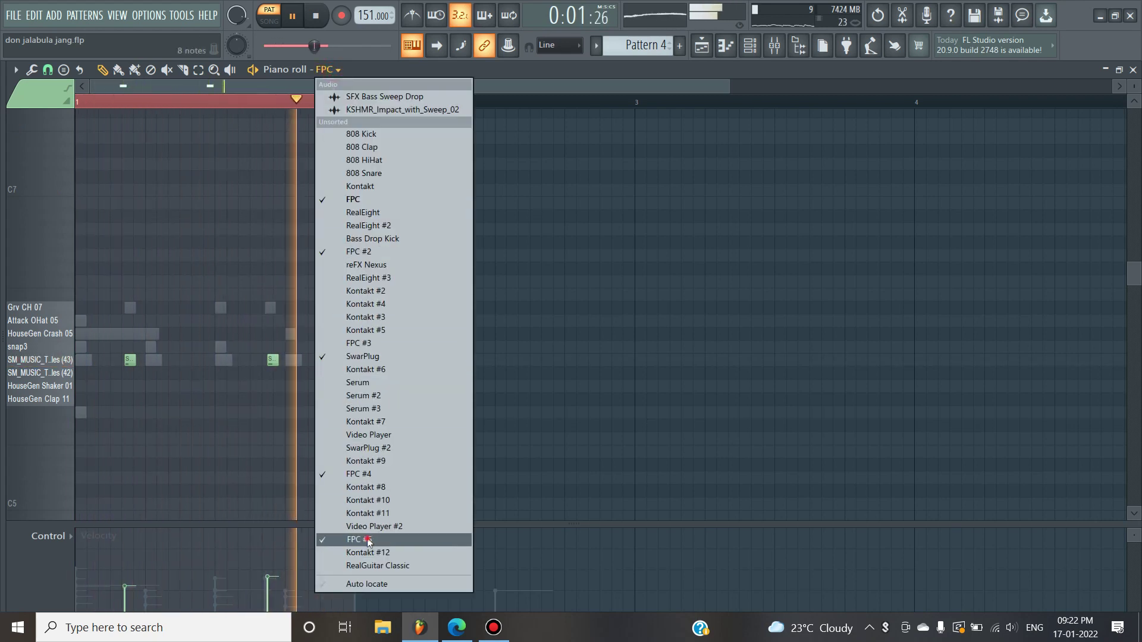
- Open the FPC #5 notes of Pattern 4 in the piano roll, play them back and review the whole note range
click(358, 539)
key(space)
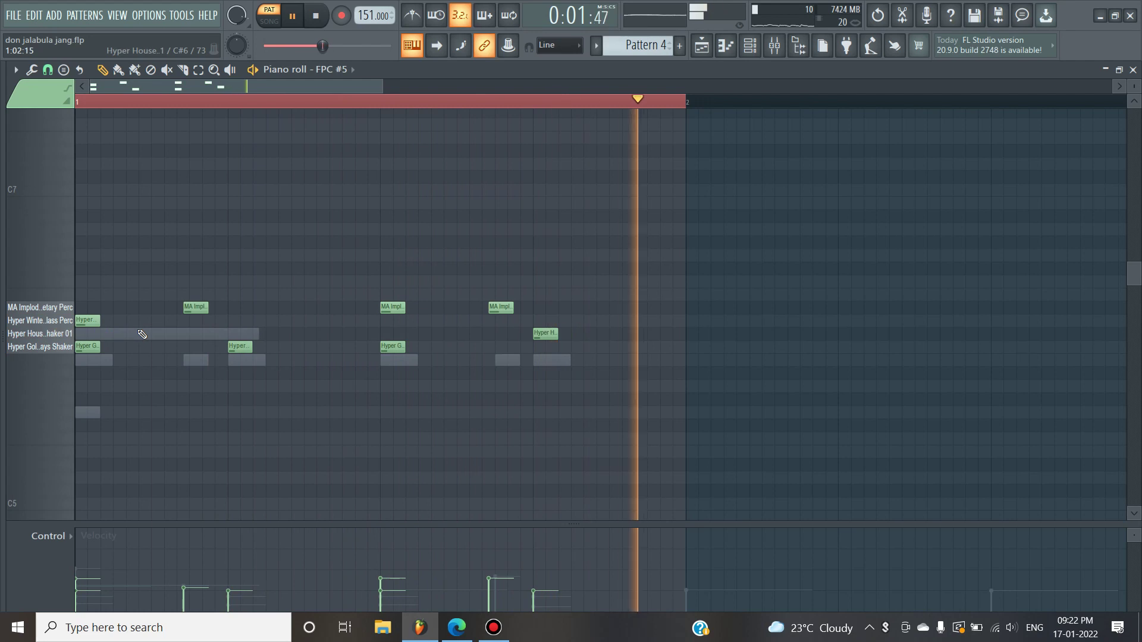
scroll(327, 199, down, 5)
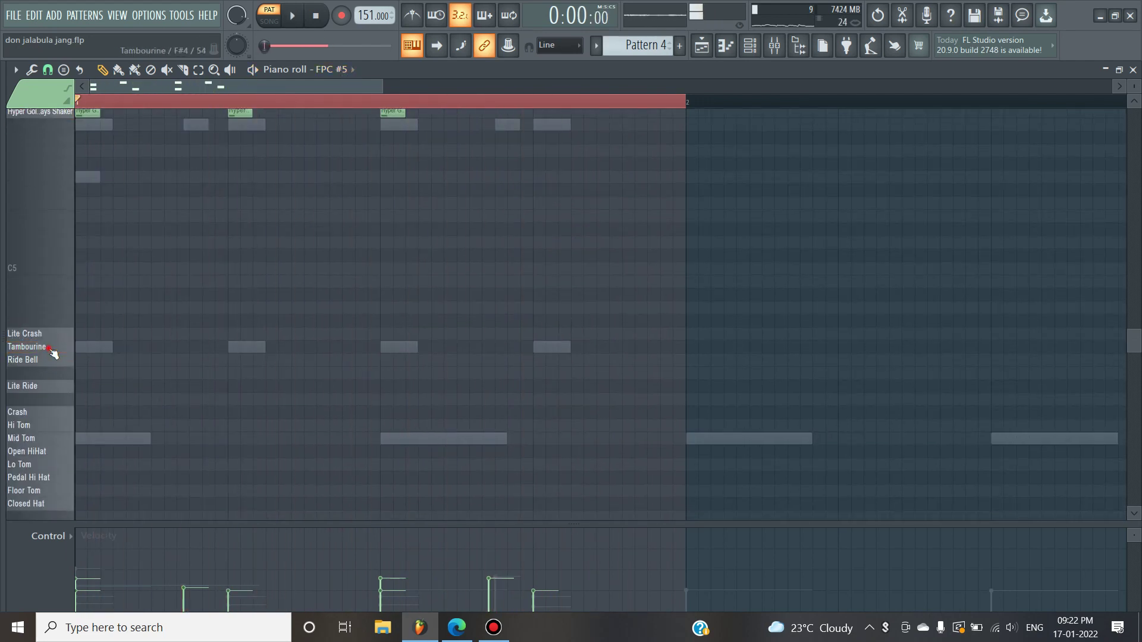
scroll(257, 351, up, 1)
scroll(309, 351, up, 2)
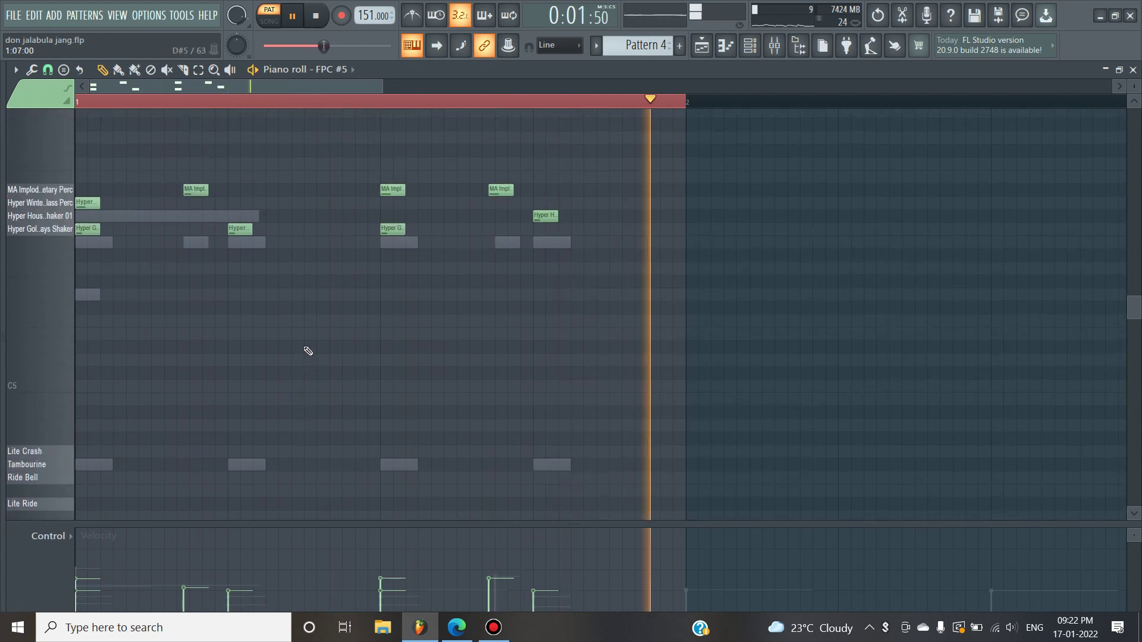
key(space)
click(1132, 70)
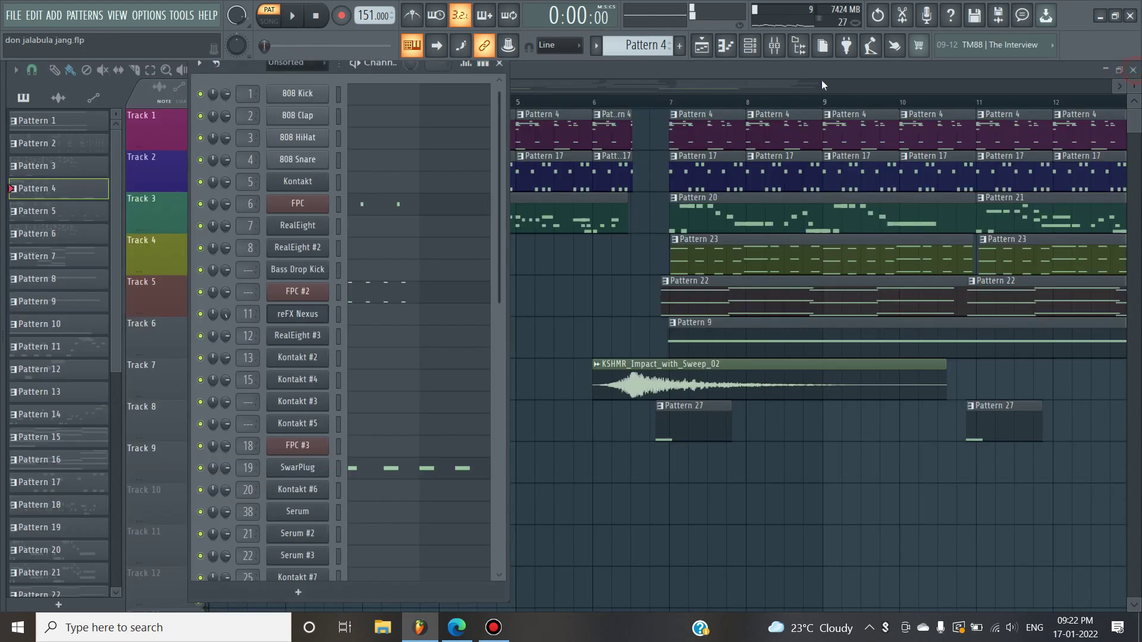
- Open Pattern 17 from Track 2 of the playlist and play its FPC #3 drum notes
click(629, 83)
double_click(230, 170)
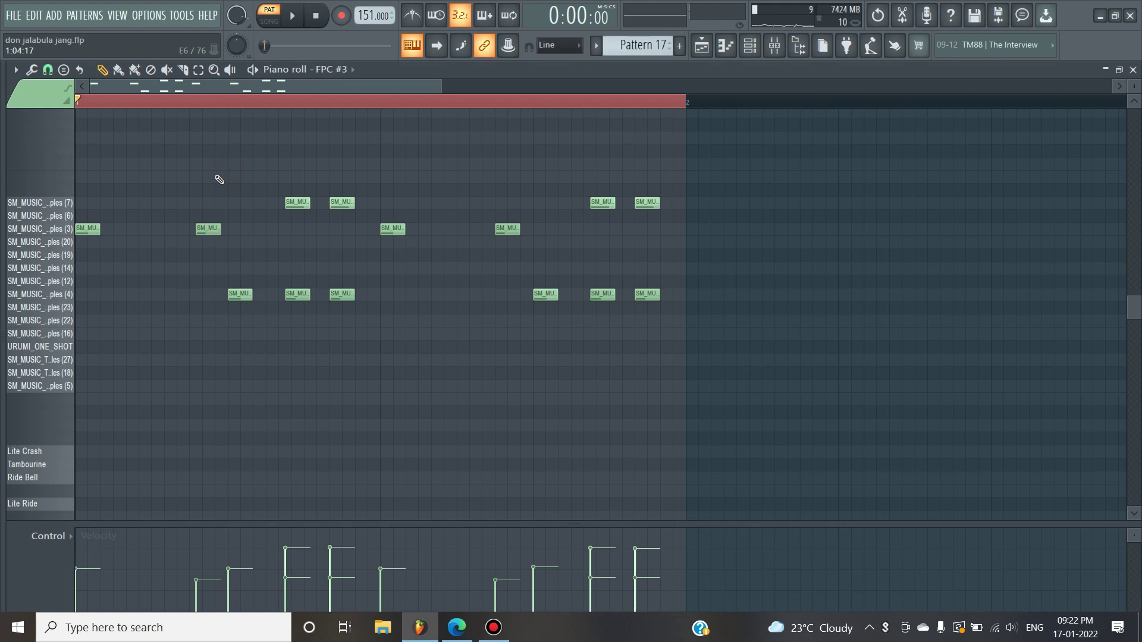
key(space)
scroll(222, 209, up, 2)
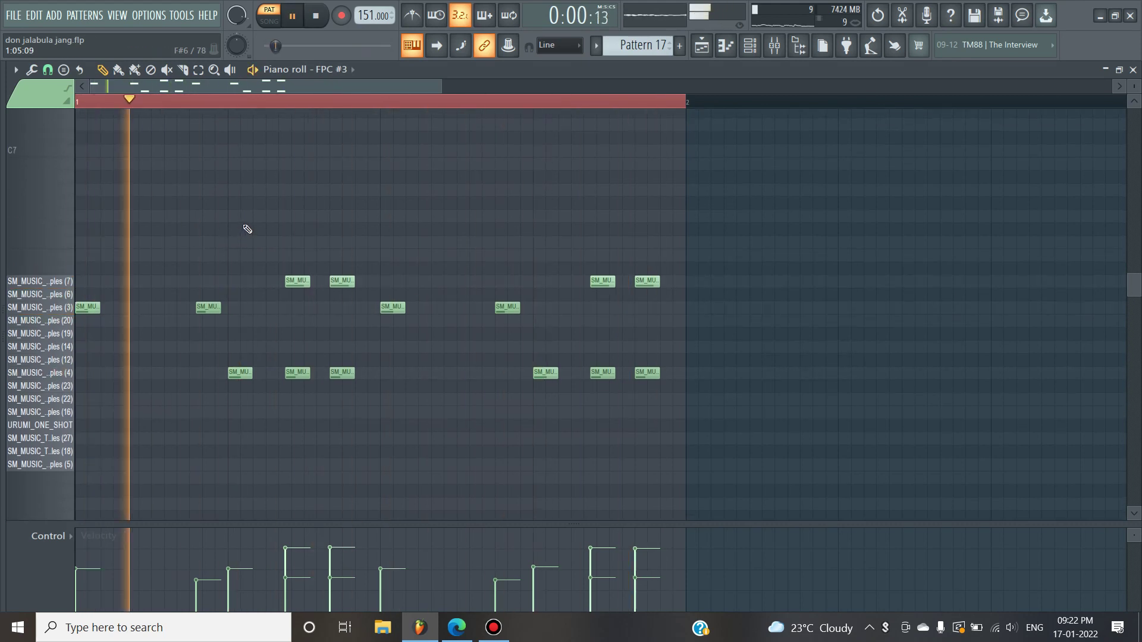
key(space)
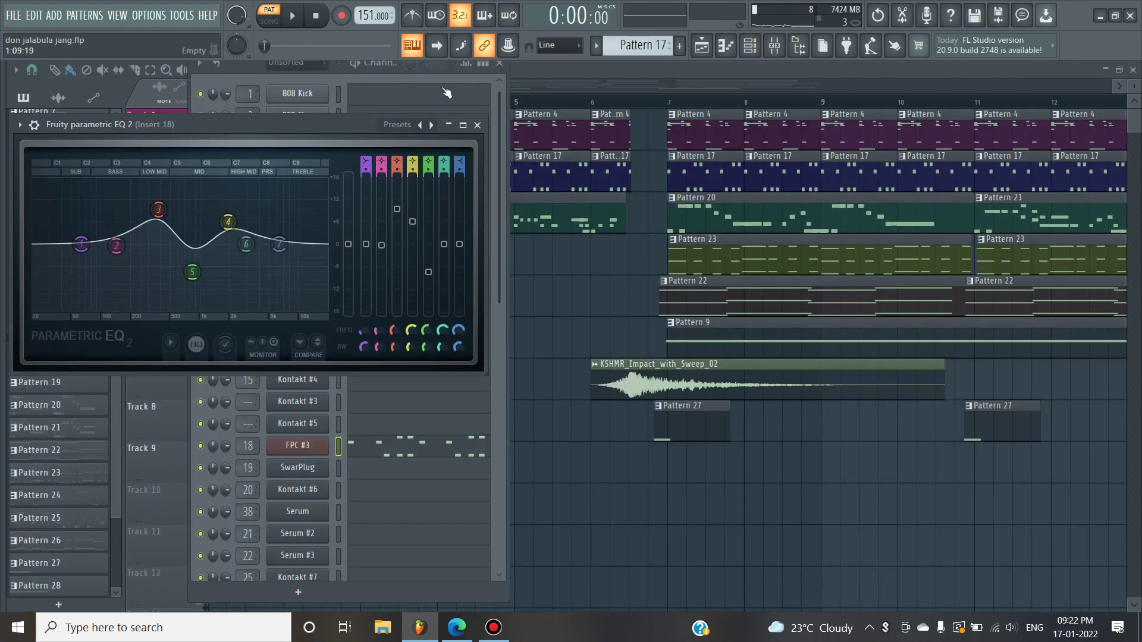
- Return to the playlist and briefly play the full arrangement in song mode from the start
click(583, 79)
key(space)
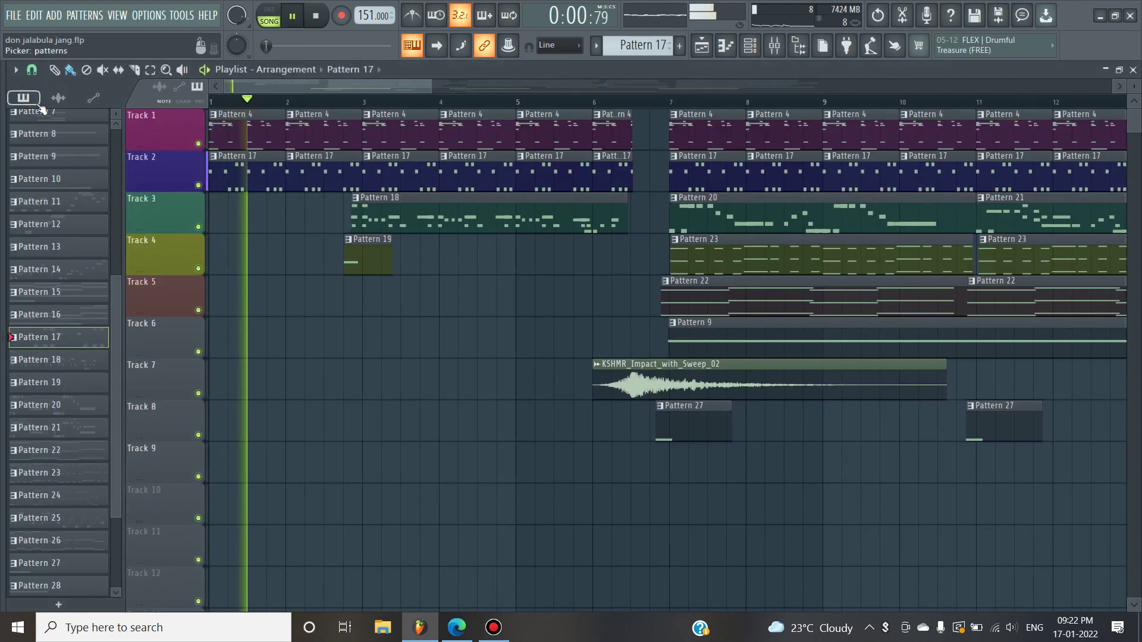
key(space)
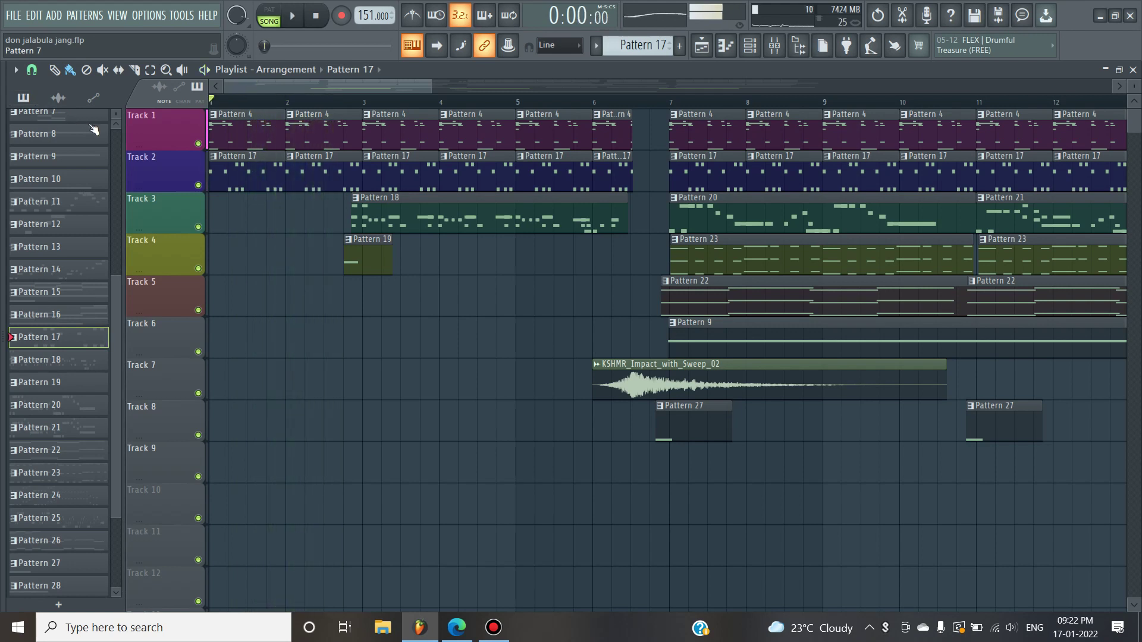
- Open Pattern 18 from Track 3 and play its Kontakt trumpet melody, reviewing all its notes
scroll(415, 213, up, 2)
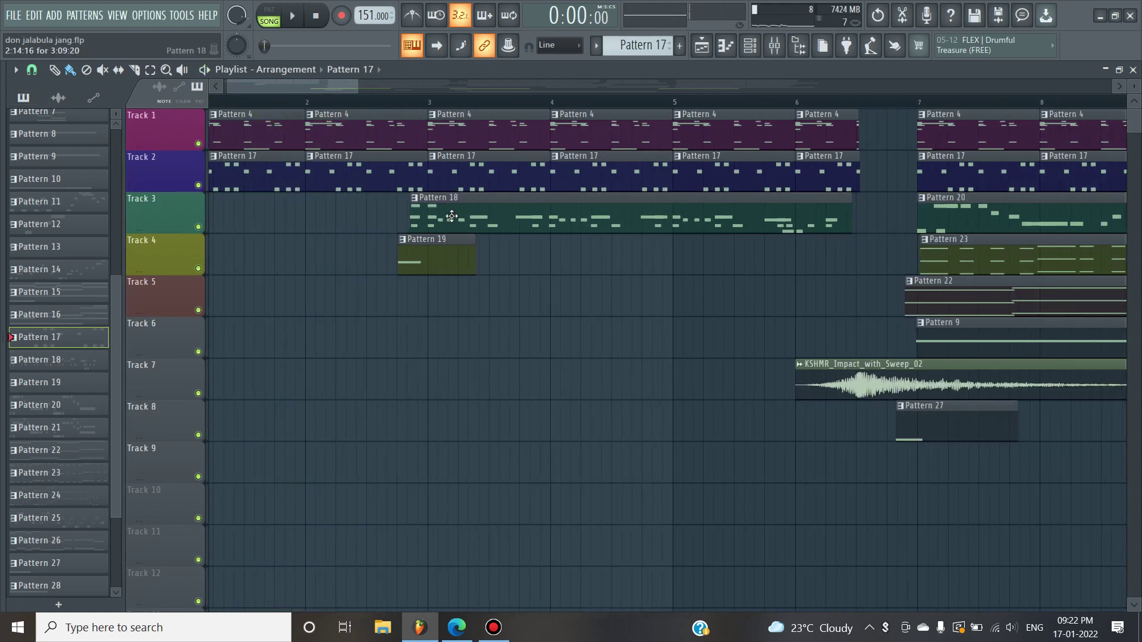
double_click(451, 216)
key(space)
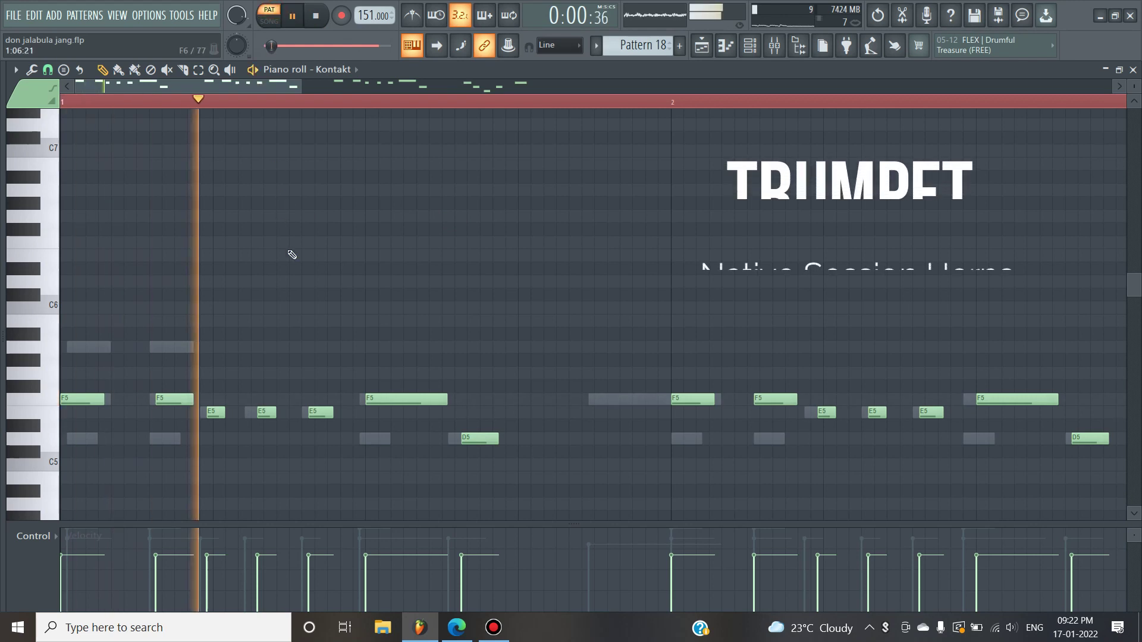
scroll(279, 241, down, 3)
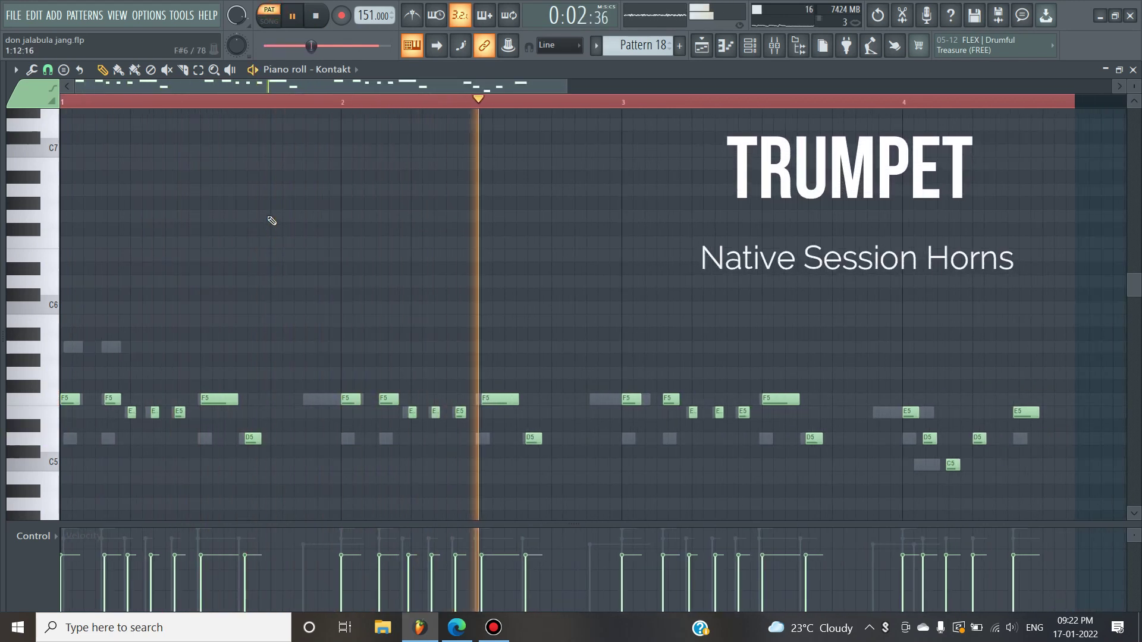
drag(283, 87, 350, 93)
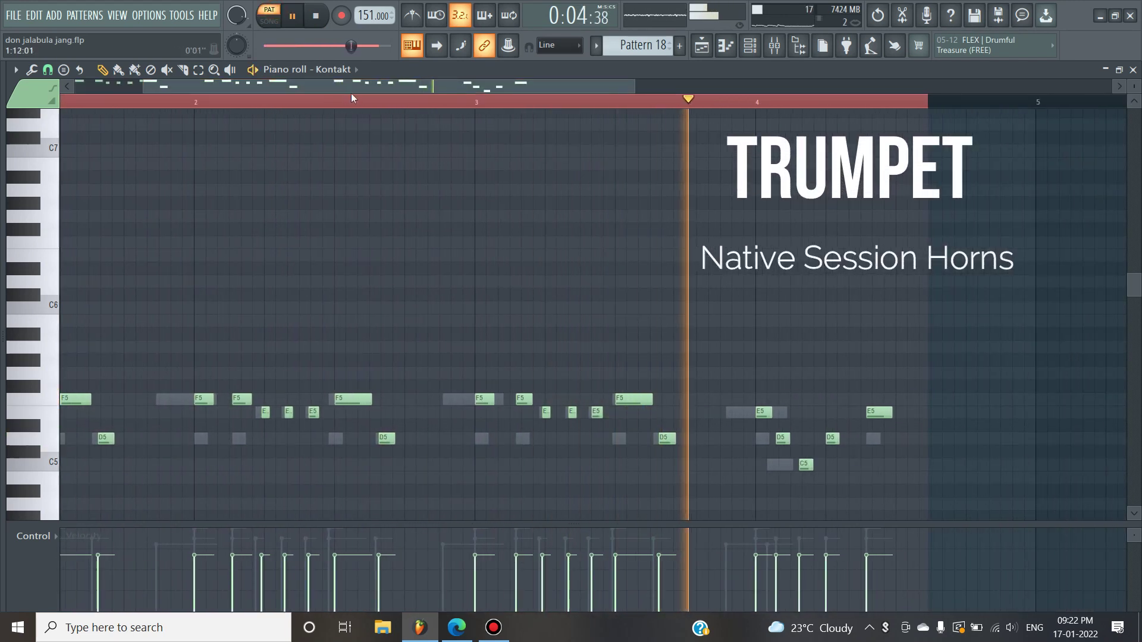
key(space)
- Open the Kontakt #12 instrument and examine its loaded patch while Pattern 18 plays, then return to the playlist
key(F6)
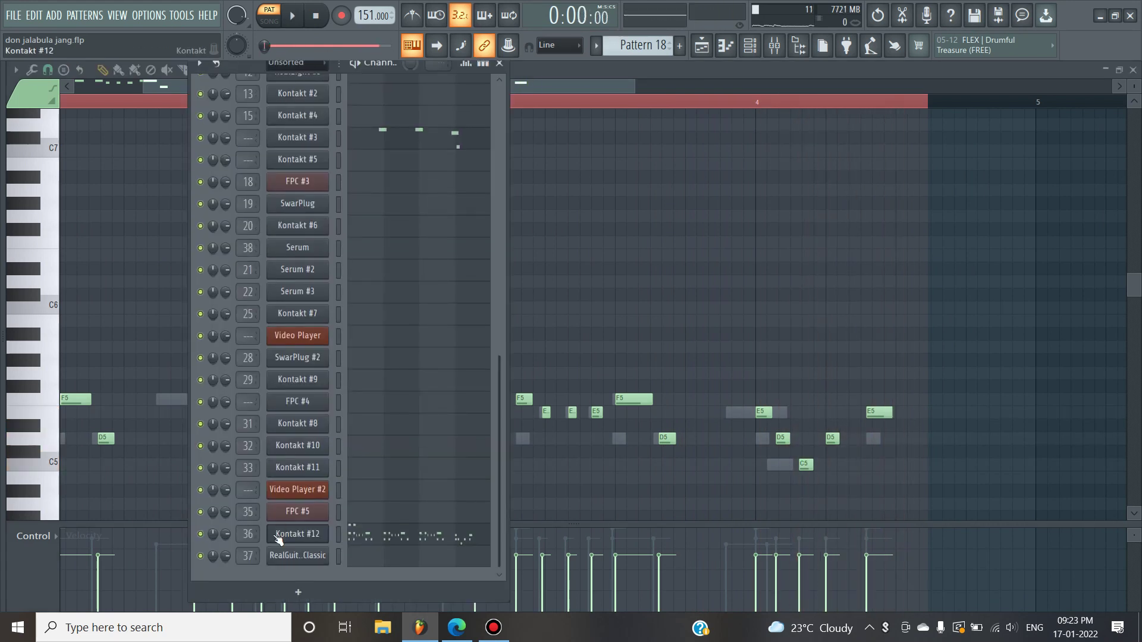
click(276, 535)
key(space)
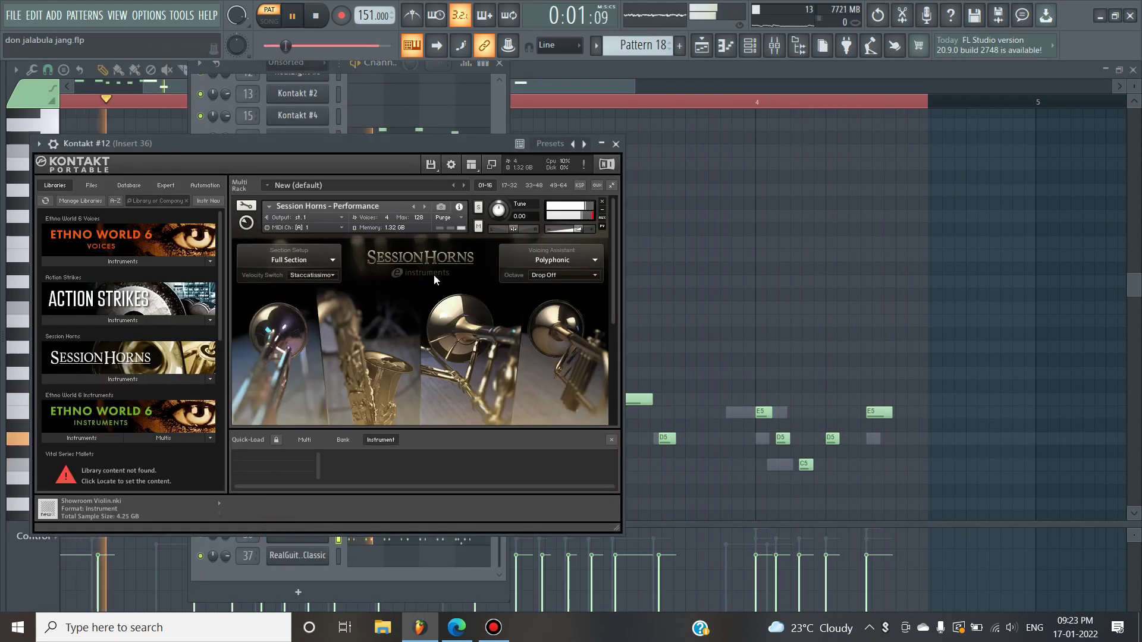
right_click(601, 97)
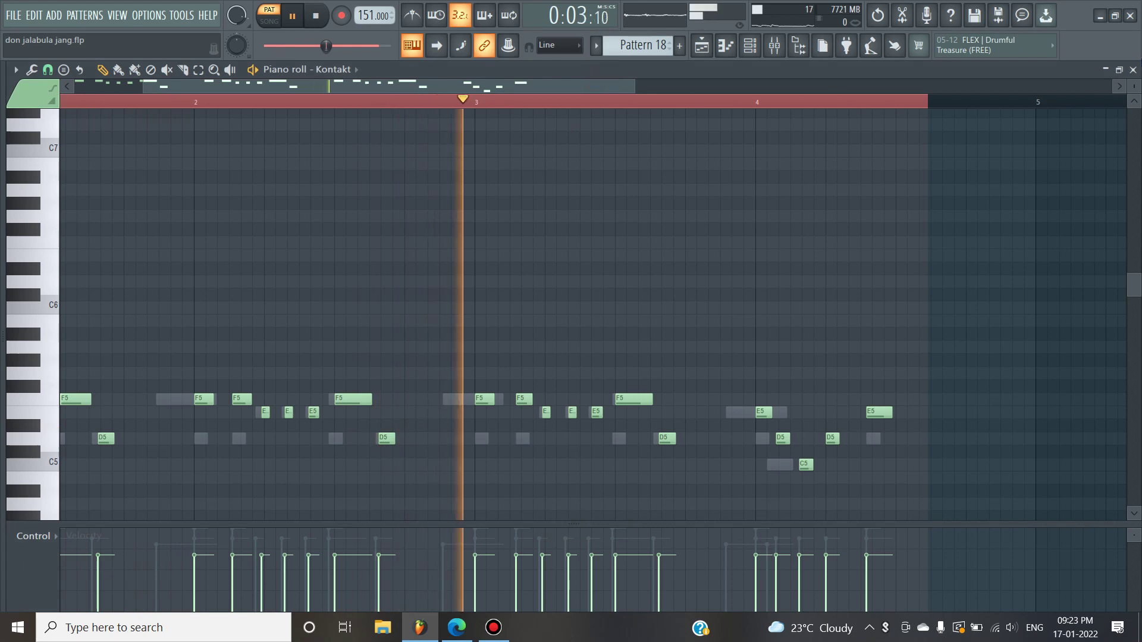
click(1133, 69)
click(671, 72)
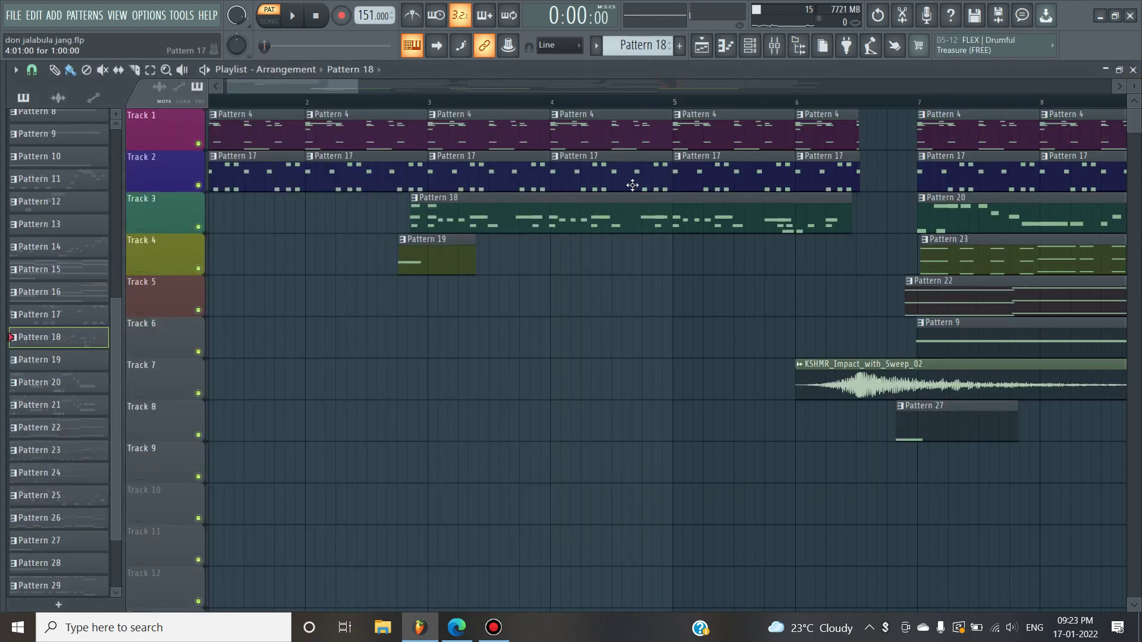
- Open Pattern 20 from Track 3 at bar 7 and play its Kontakt melody through to the last note
double_click(937, 208)
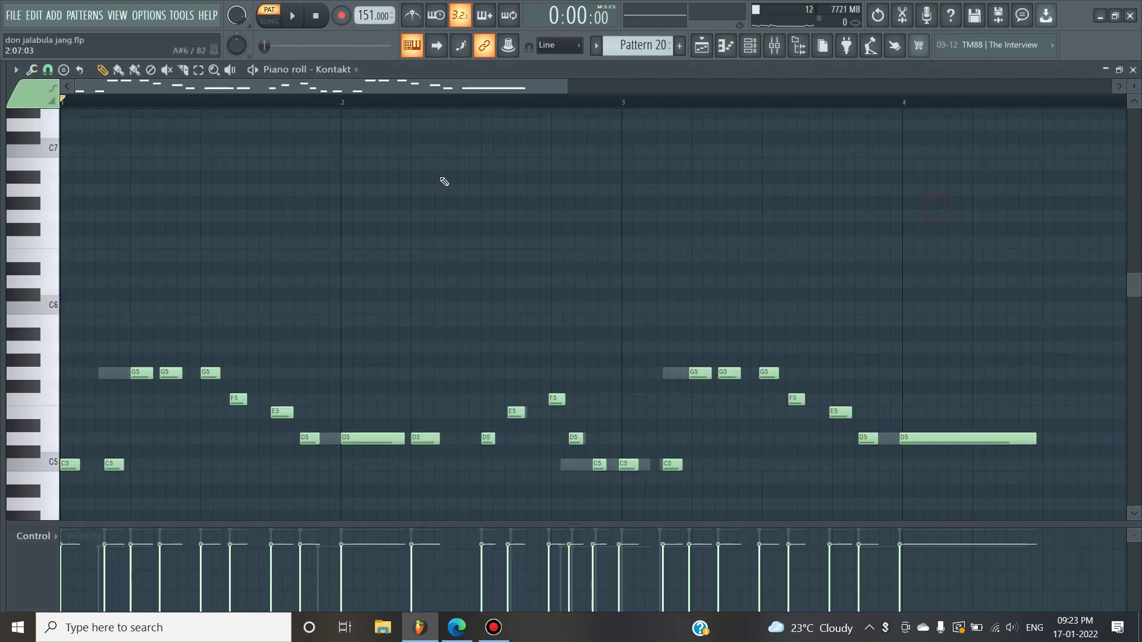
scroll(321, 178, down, 2)
drag(290, 88, 434, 90)
key(space)
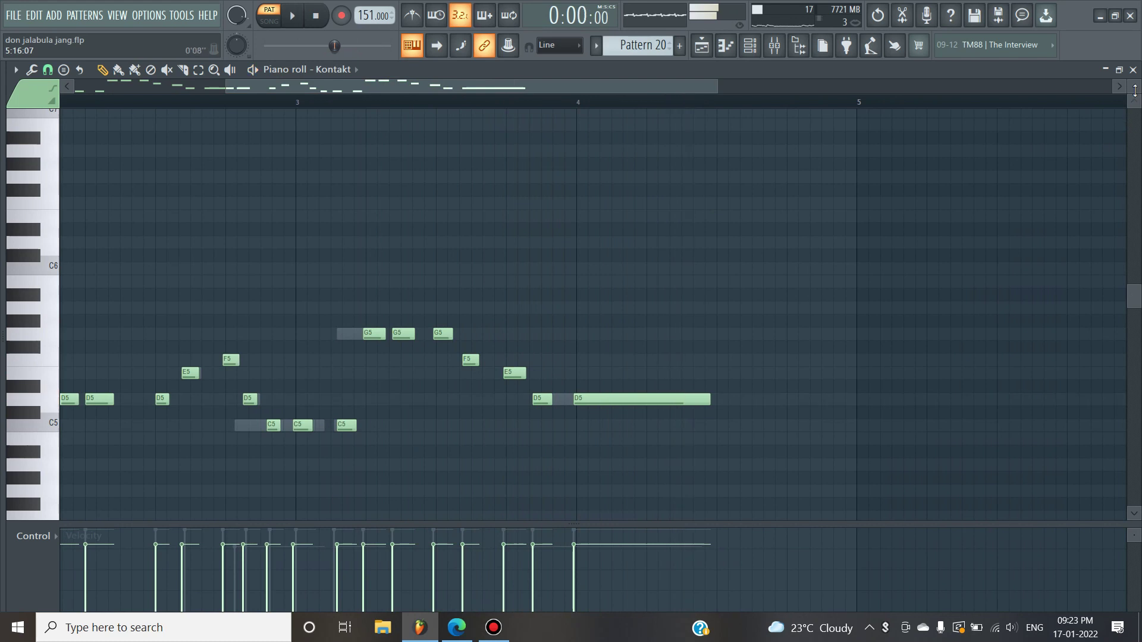
click(1133, 70)
- Open Pattern 21 from Track 3 at bar 11 and audition its Kontakt melody to the end
drag(330, 85, 432, 83)
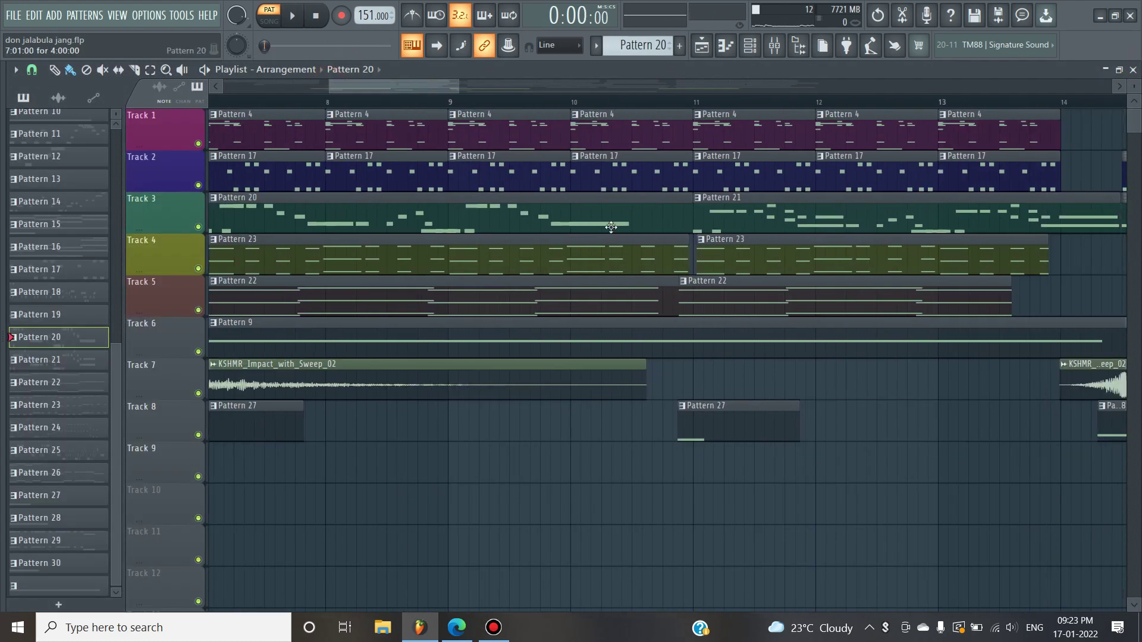
double_click(778, 224)
key(space)
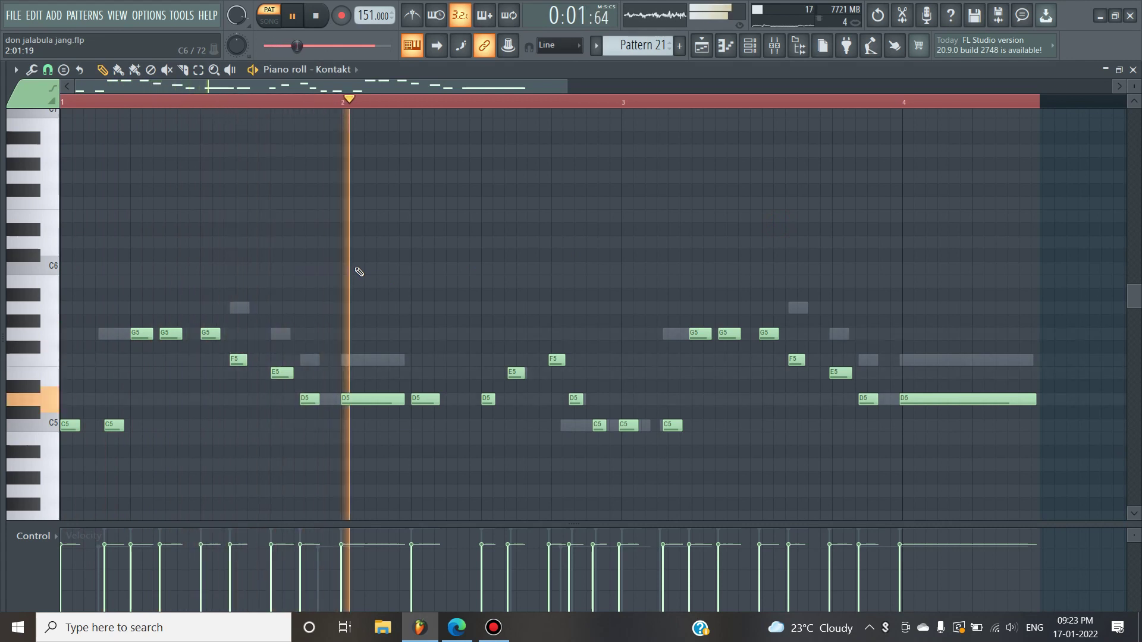
drag(385, 86, 481, 89)
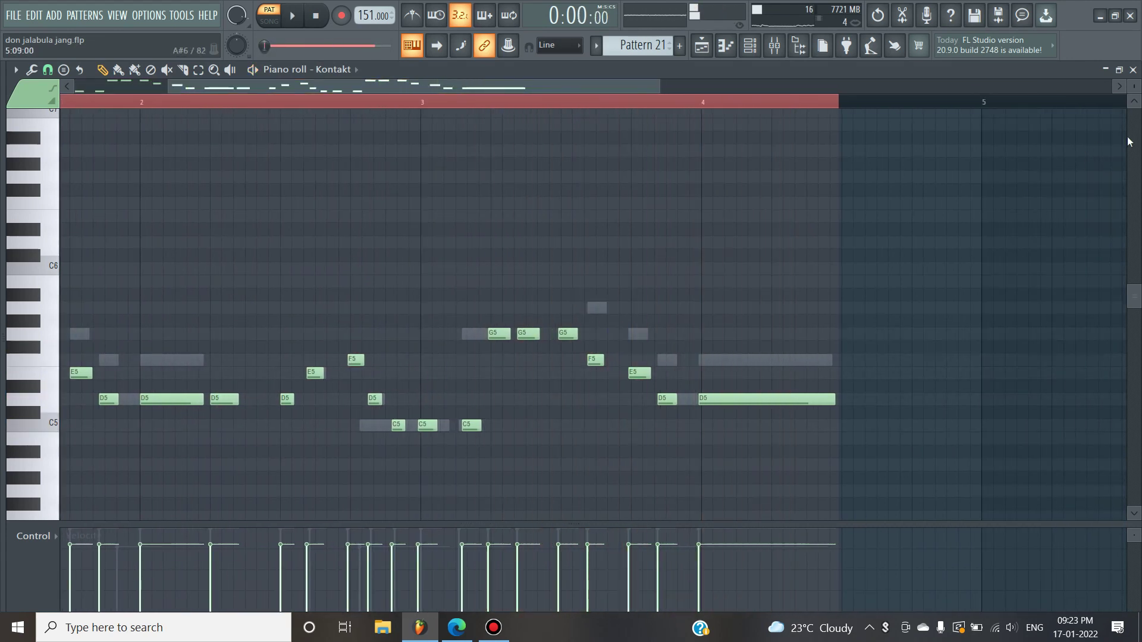
click(1133, 70)
- Open Pattern 25 from Track 3 and play its long Kontakt melody, following the notes through bar 8
click(562, 88)
drag(430, 87, 536, 88)
double_click(485, 213)
key(space)
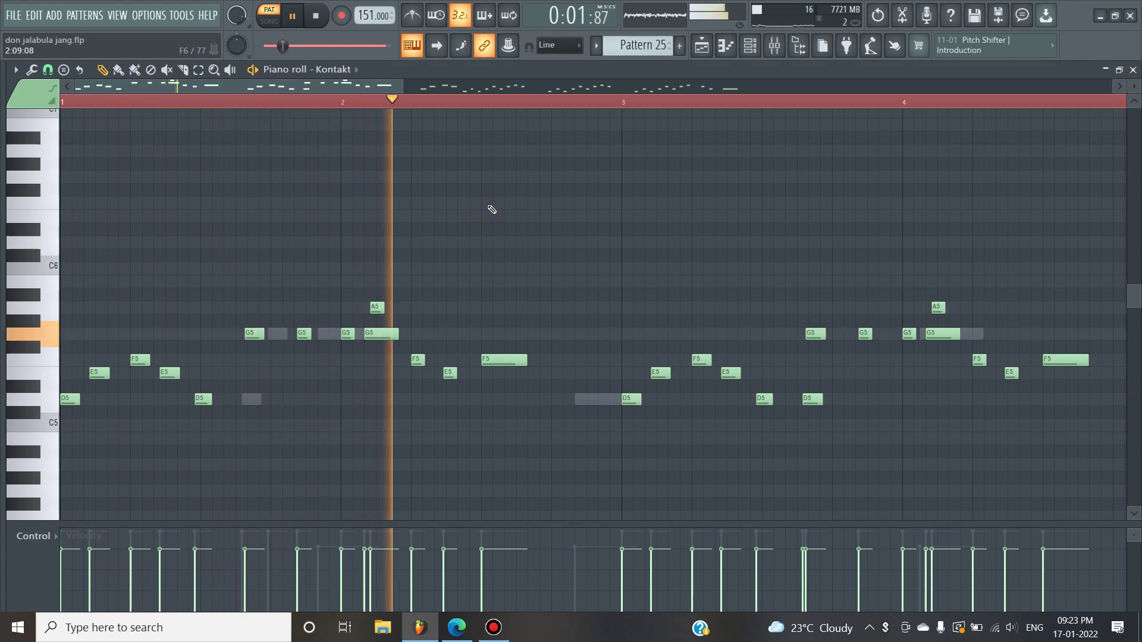
ctrl+scroll(494, 214, down, 2)
drag(372, 90, 607, 90)
scroll(874, 327, up, 2)
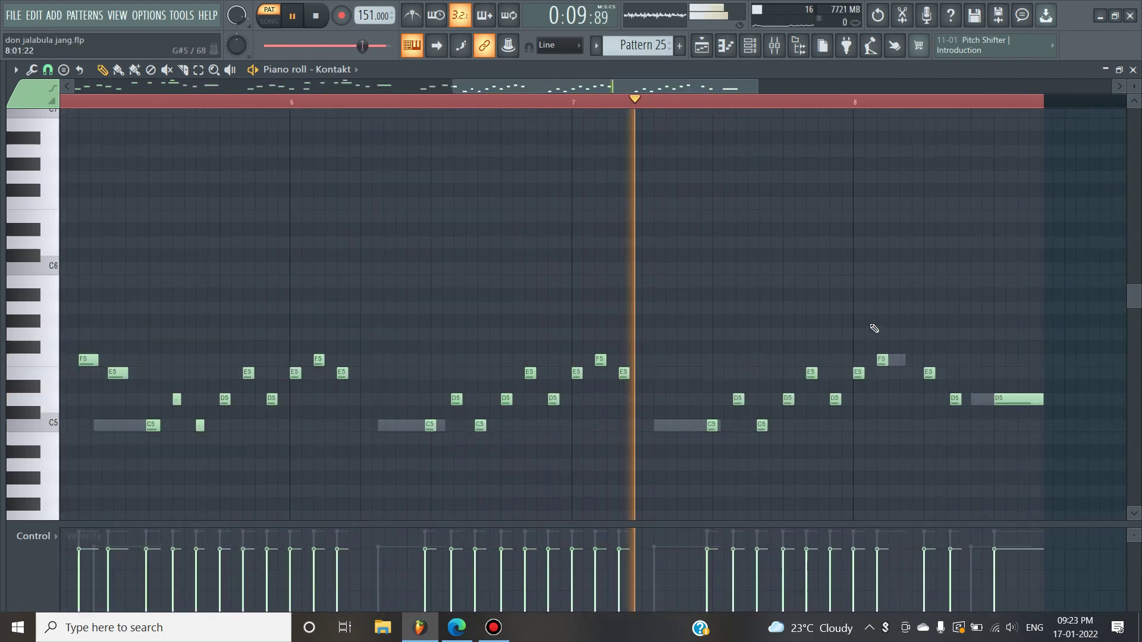
key(space)
- Open Pattern 23 from Track 4 of the playlist and play its reFX Nexus bass notes in both octaves
key(F6)
key(F5)
double_click(497, 260)
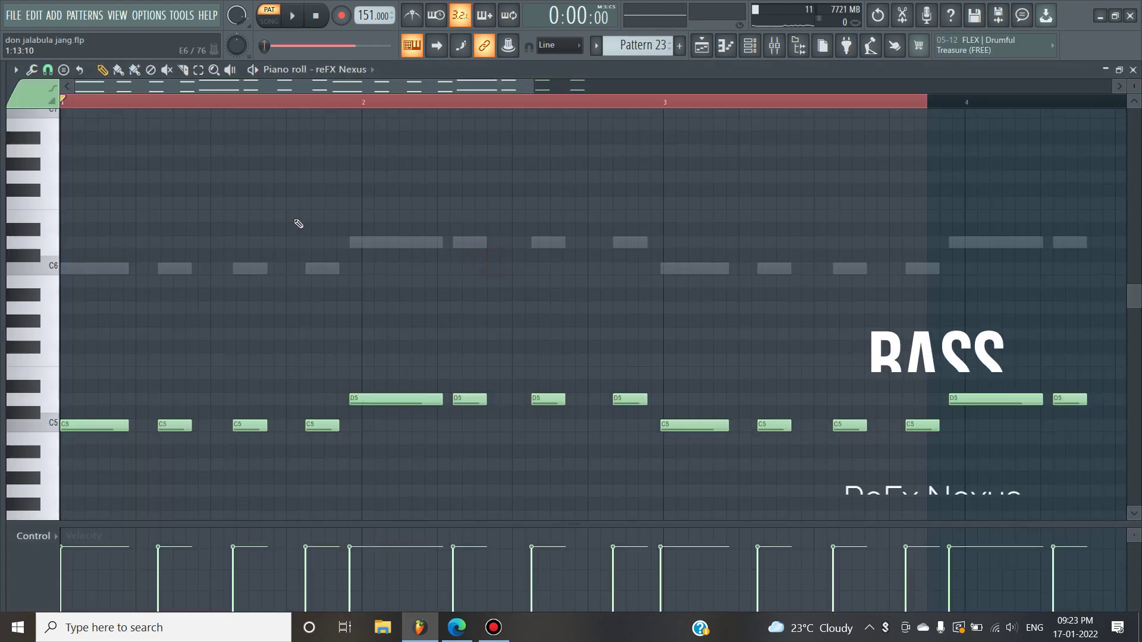
key(space)
scroll(297, 226, down, 3)
scroll(303, 229, down, 2)
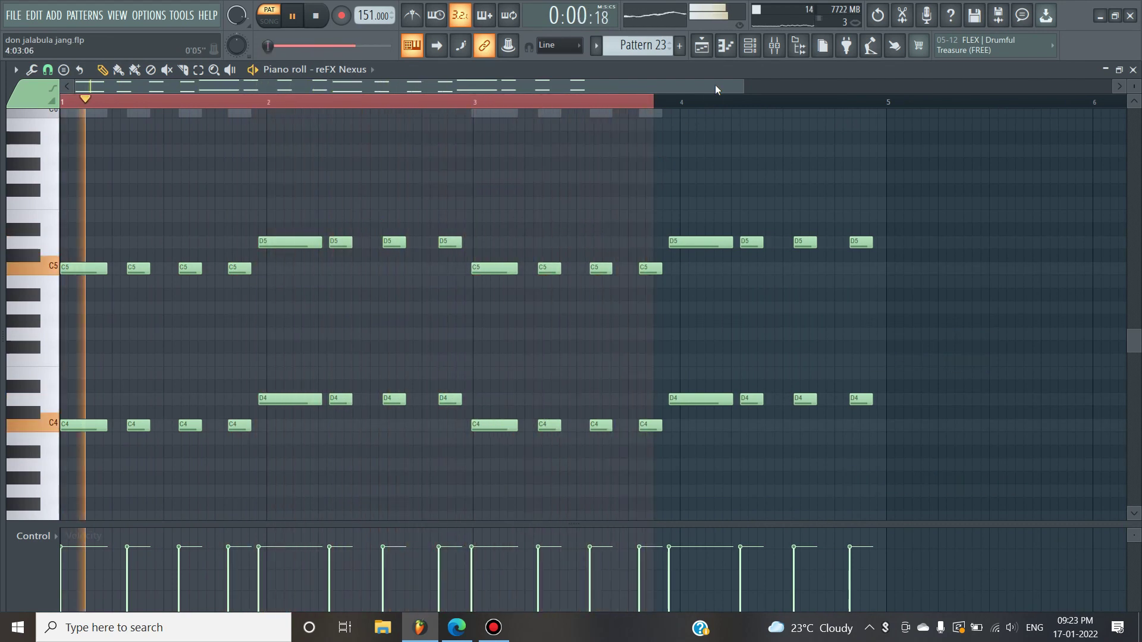
key(space)
- Open the reFX Nexus instrument and examine its selected bass preset while Pattern 23 plays, then close the piano roll
click(750, 46)
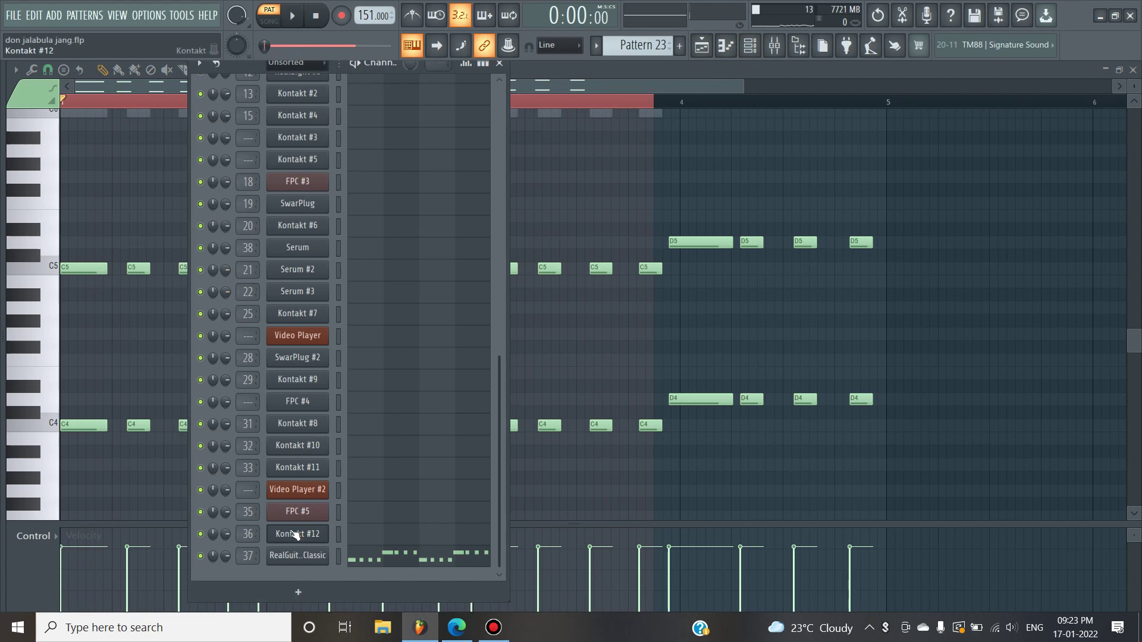
scroll(300, 387, up, 4)
click(294, 315)
click(294, 319)
key(space)
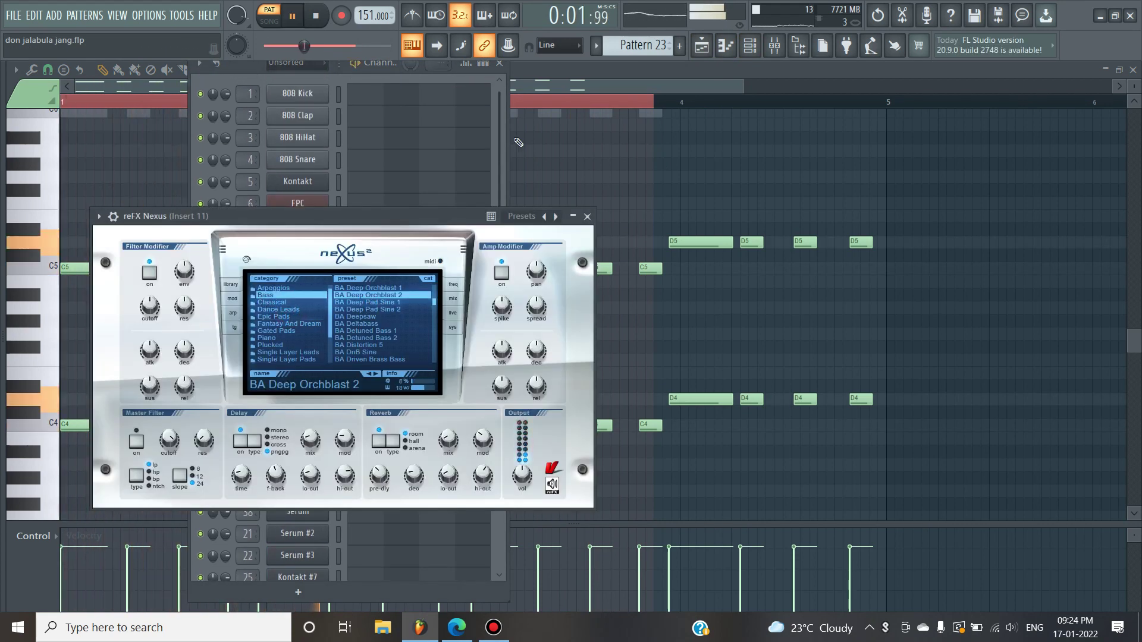
click(558, 73)
key(space)
click(1133, 70)
- Open Pattern 24 from Track 4 at bar 15 and play its reFX Nexus bass notes
drag(522, 87, 544, 73)
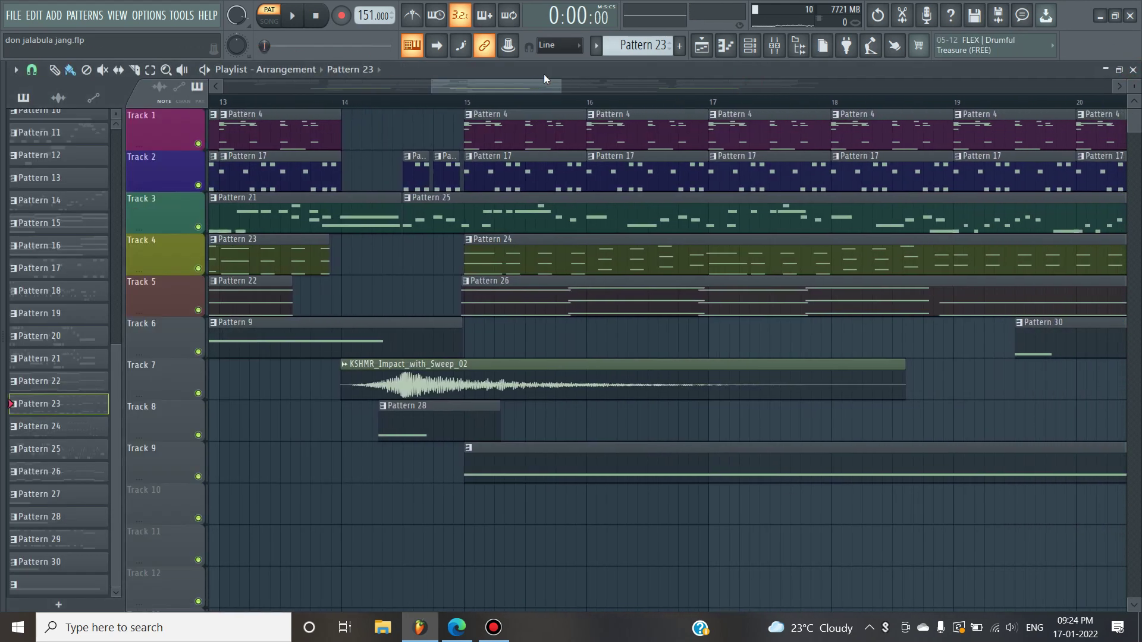
double_click(515, 253)
key(space)
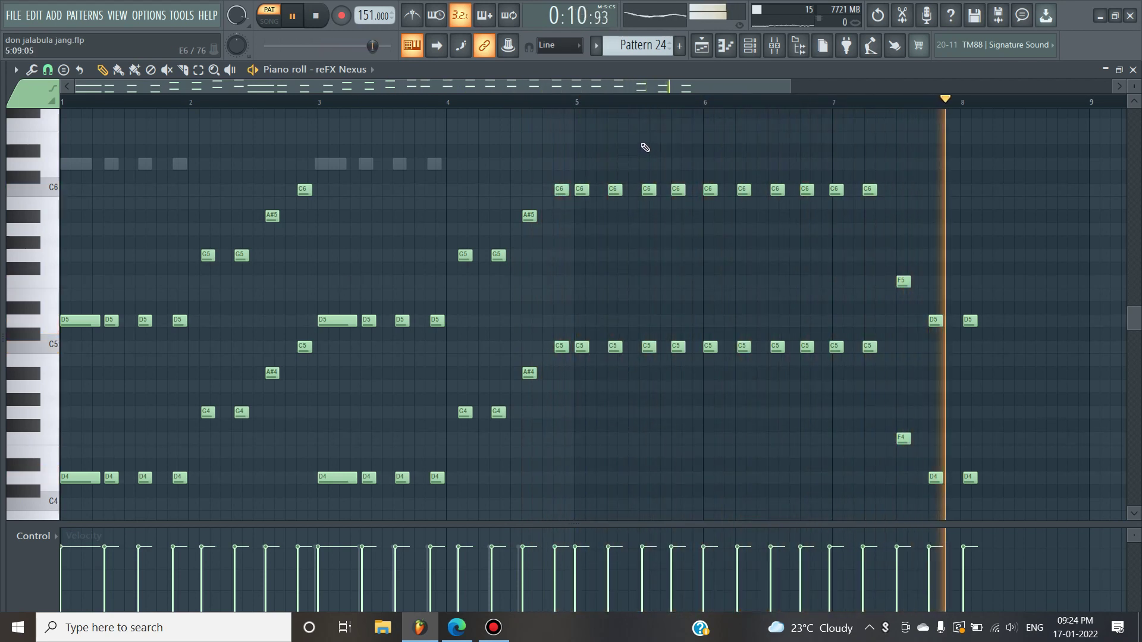
click(1132, 69)
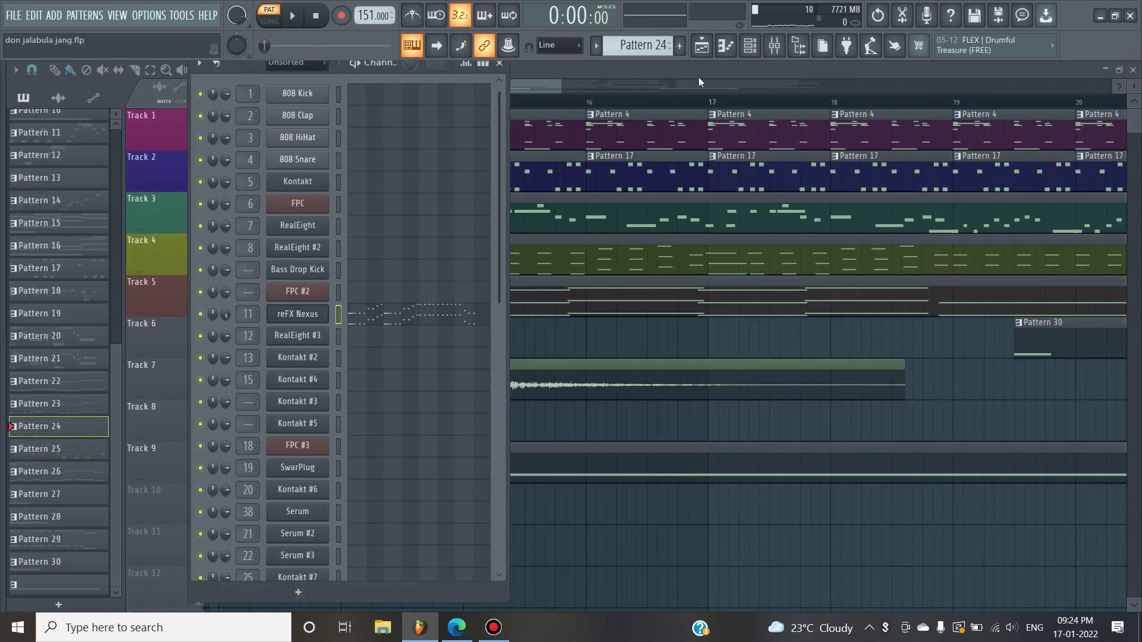
- Open Pattern 26 from Track 5 and review its Kontakt #6 string notes during playback
drag(553, 88, 569, 87)
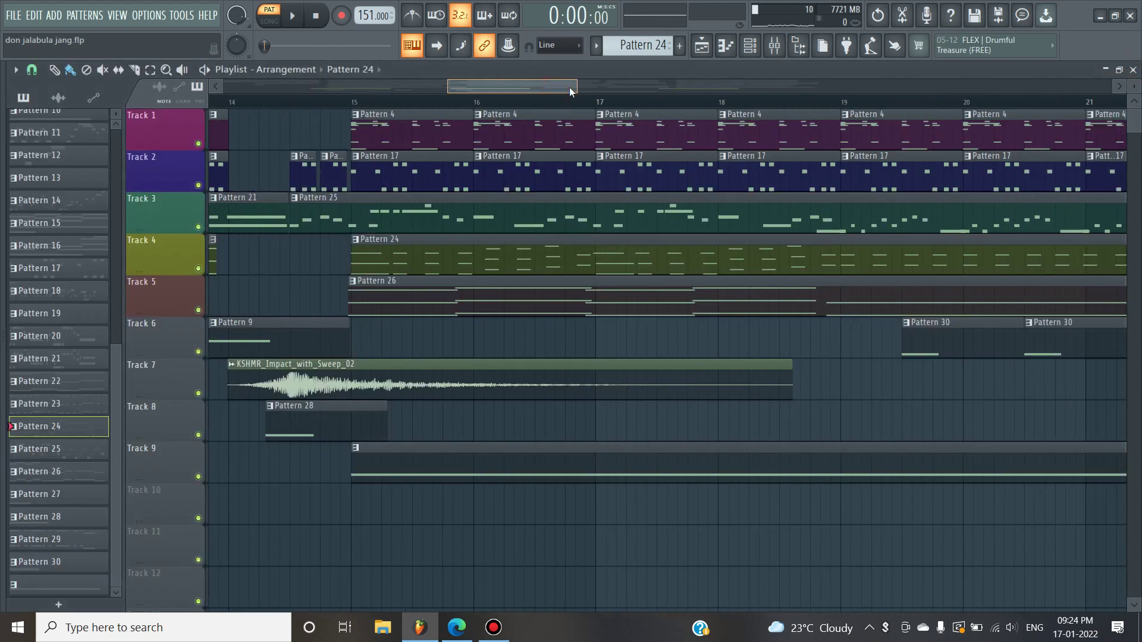
double_click(405, 305)
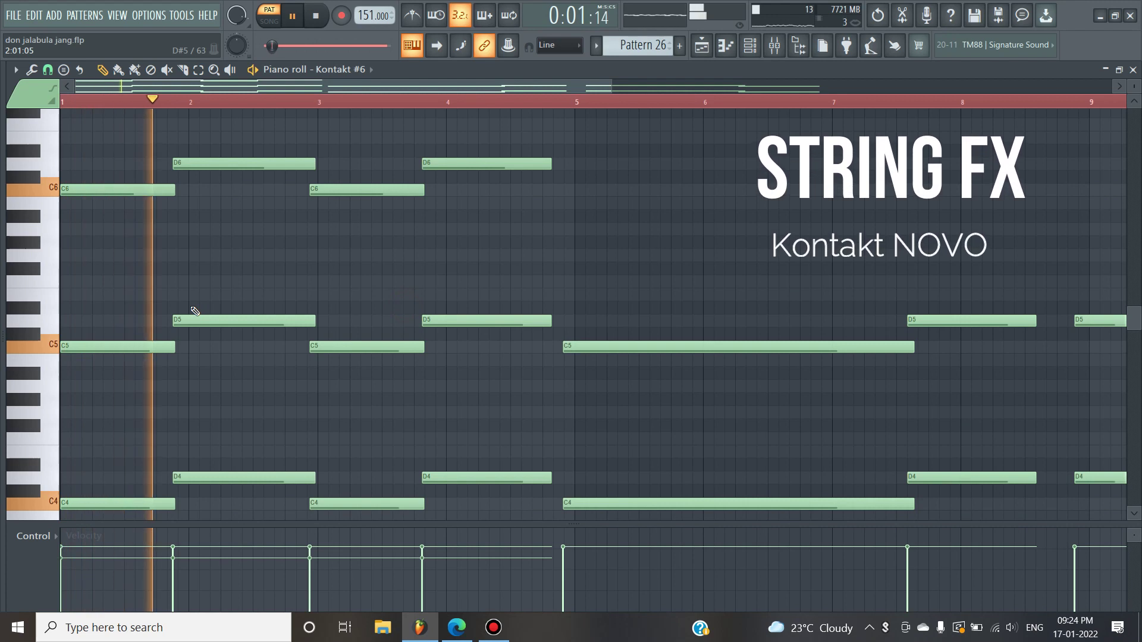
scroll(195, 311, down, 3)
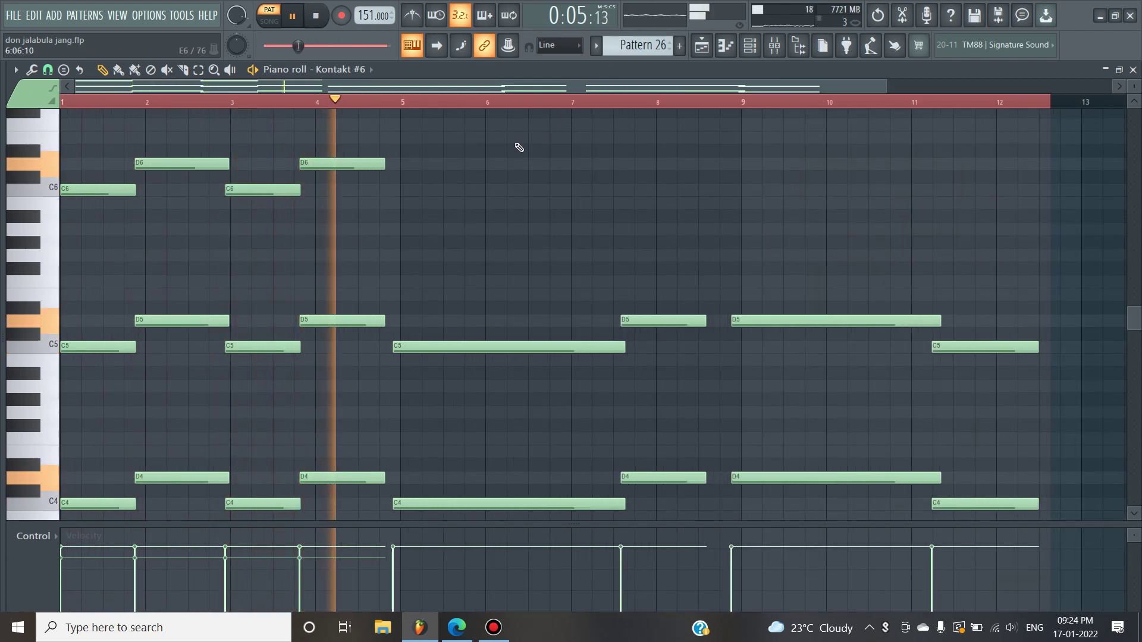
scroll(517, 149, down, 4)
scroll(535, 198, up, 1)
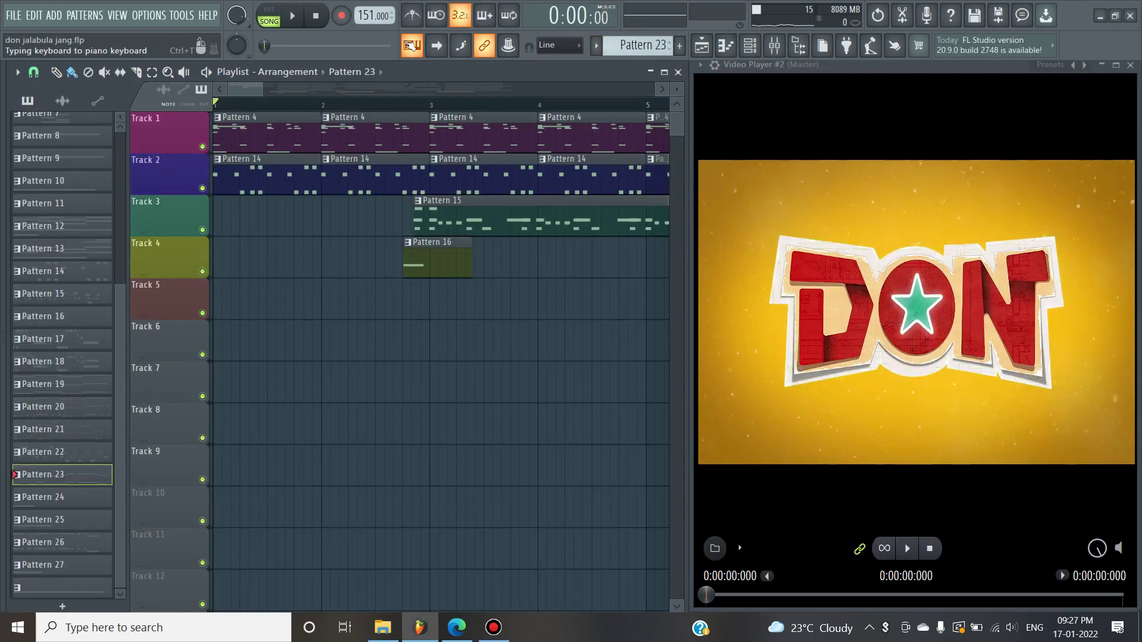
- Play the full arrangement in song mode together with the video in Video Player #2
click(301, 23)
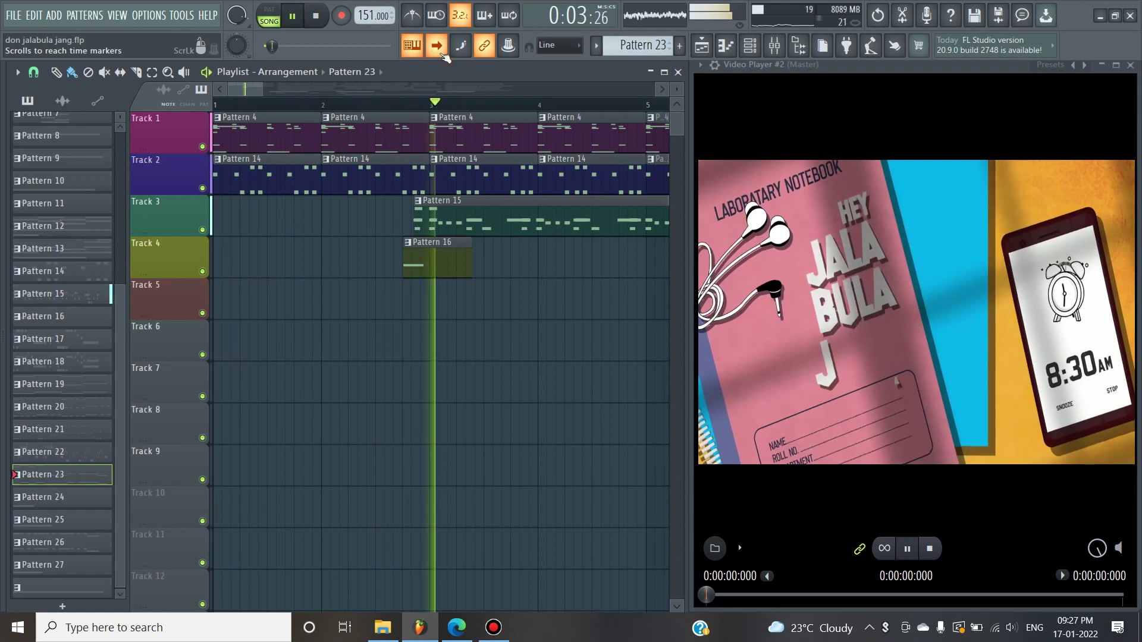
scroll(331, 294, down, 1)
scroll(331, 294, down, 2)
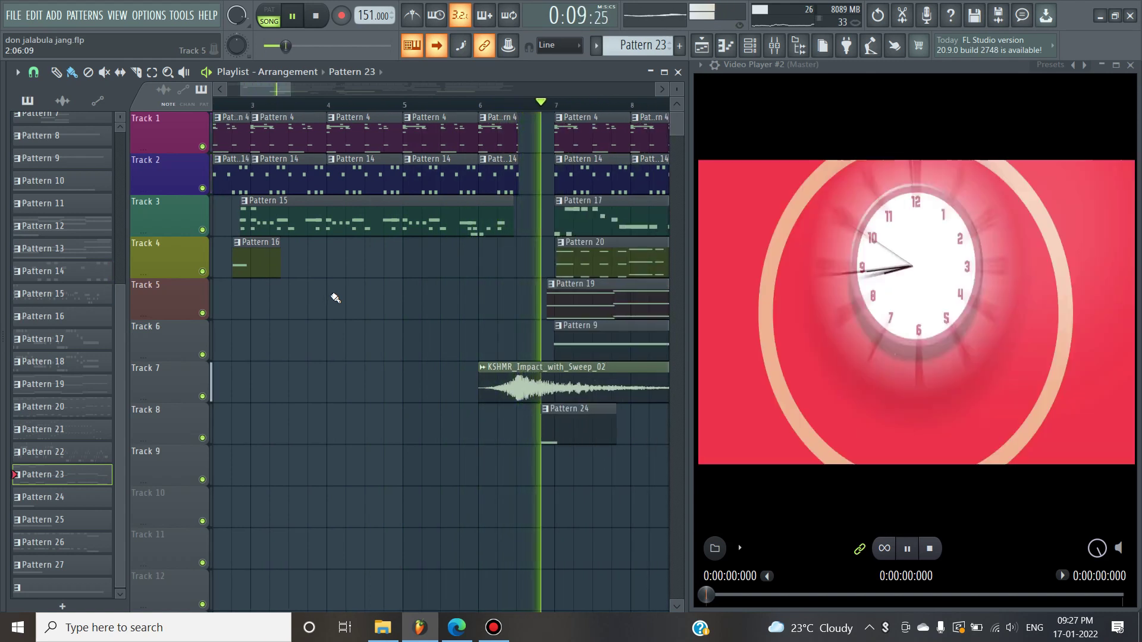
scroll(335, 298, down, 1)
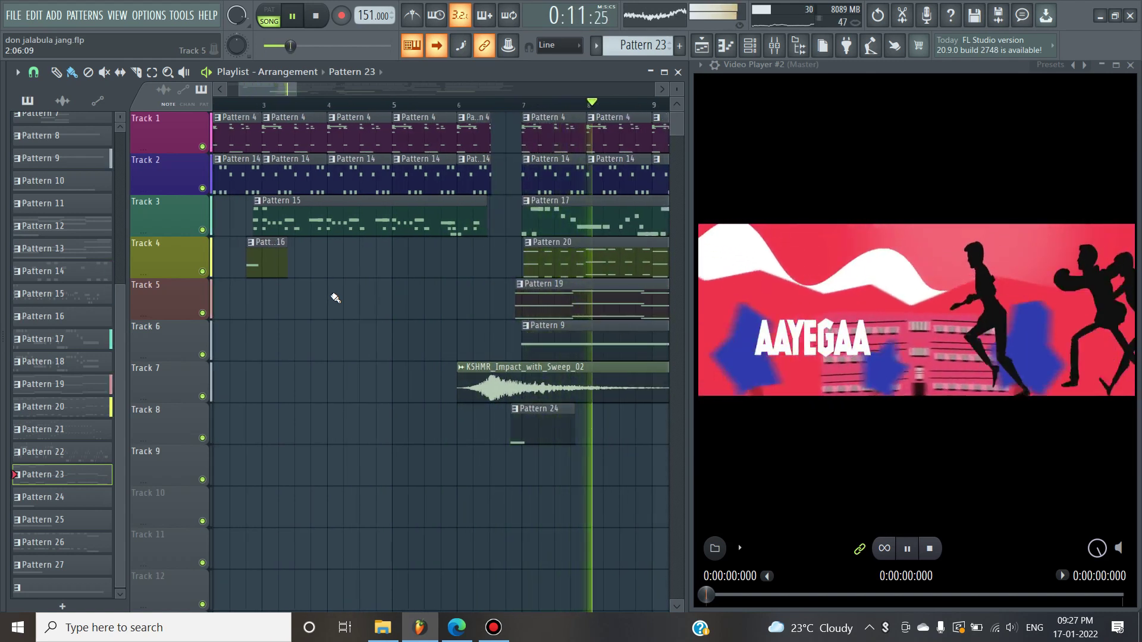